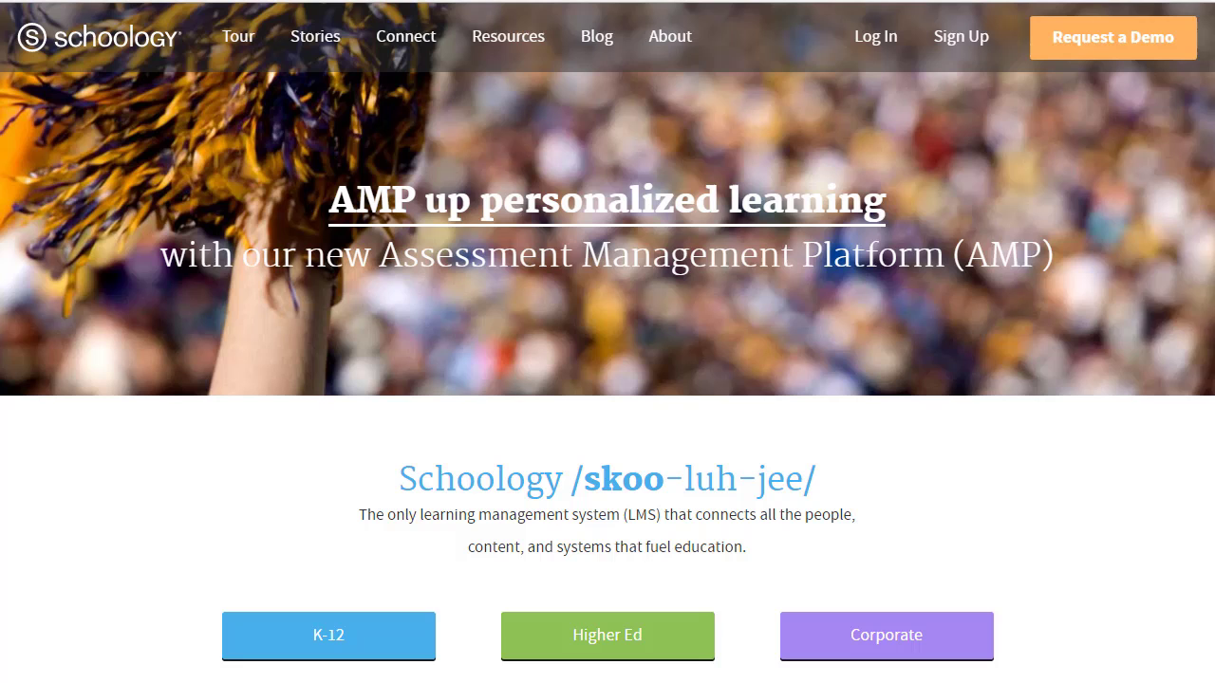
Step: Check the access code in the Notepad note and start signing up for Schoology as a student
{"action": "left_click_drag", "start_coordinate": [1214, 304], "coordinate": [691, 315]}
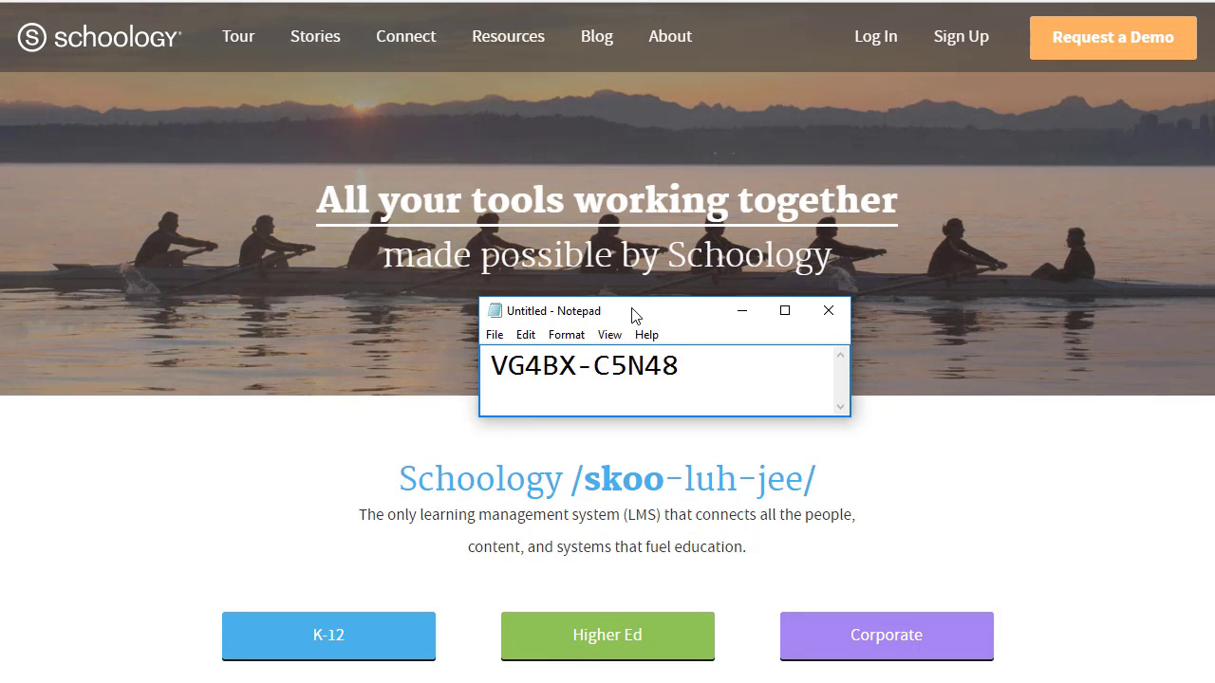
{"action": "left_click_drag", "start_coordinate": [634, 316], "coordinate": [1214, 342]}
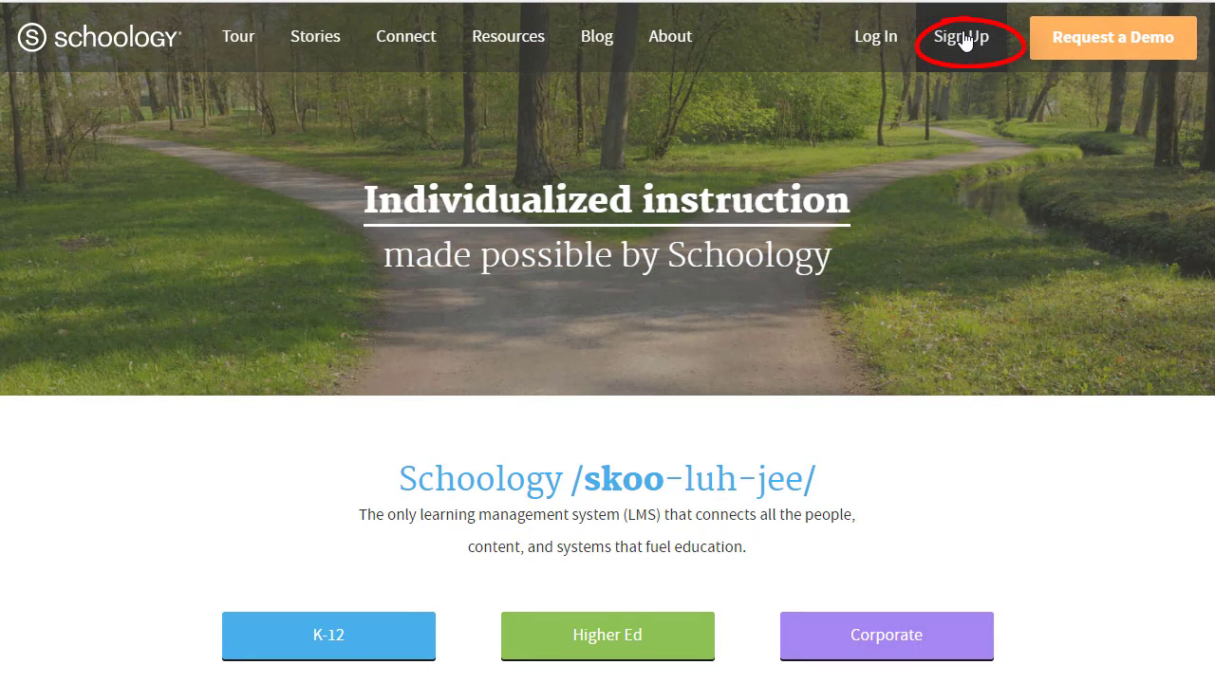
{"action": "left_click", "coordinate": [949, 42]}
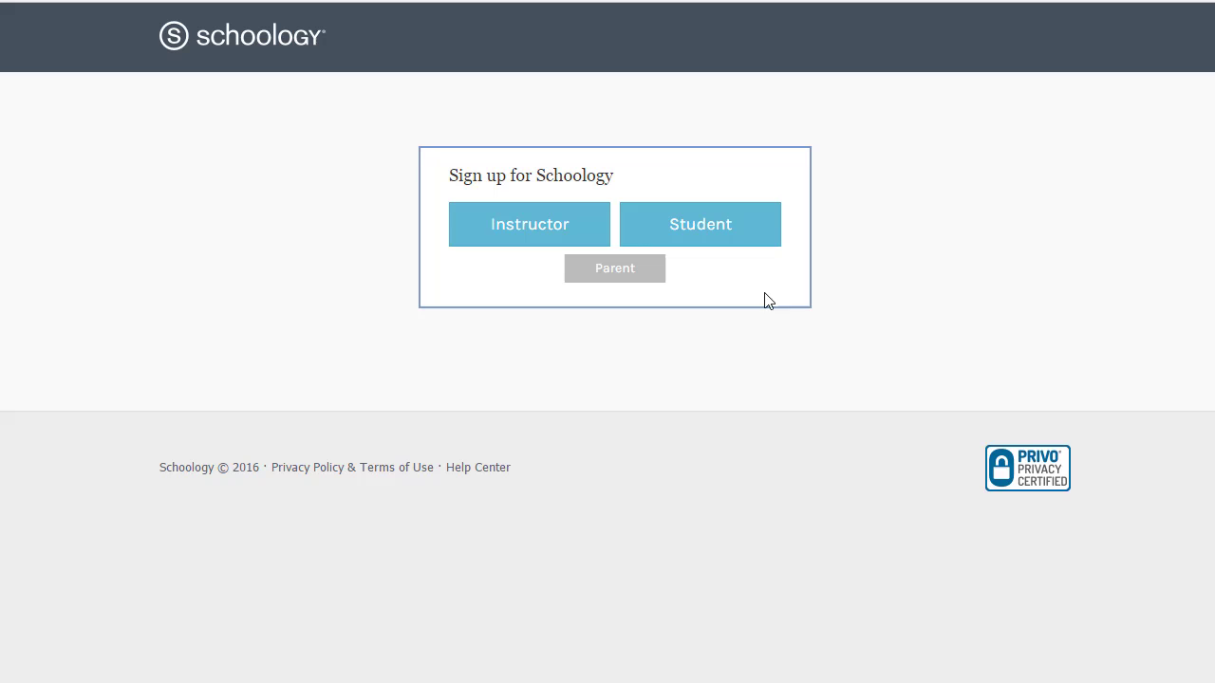
{"action": "left_click", "coordinate": [718, 228]}
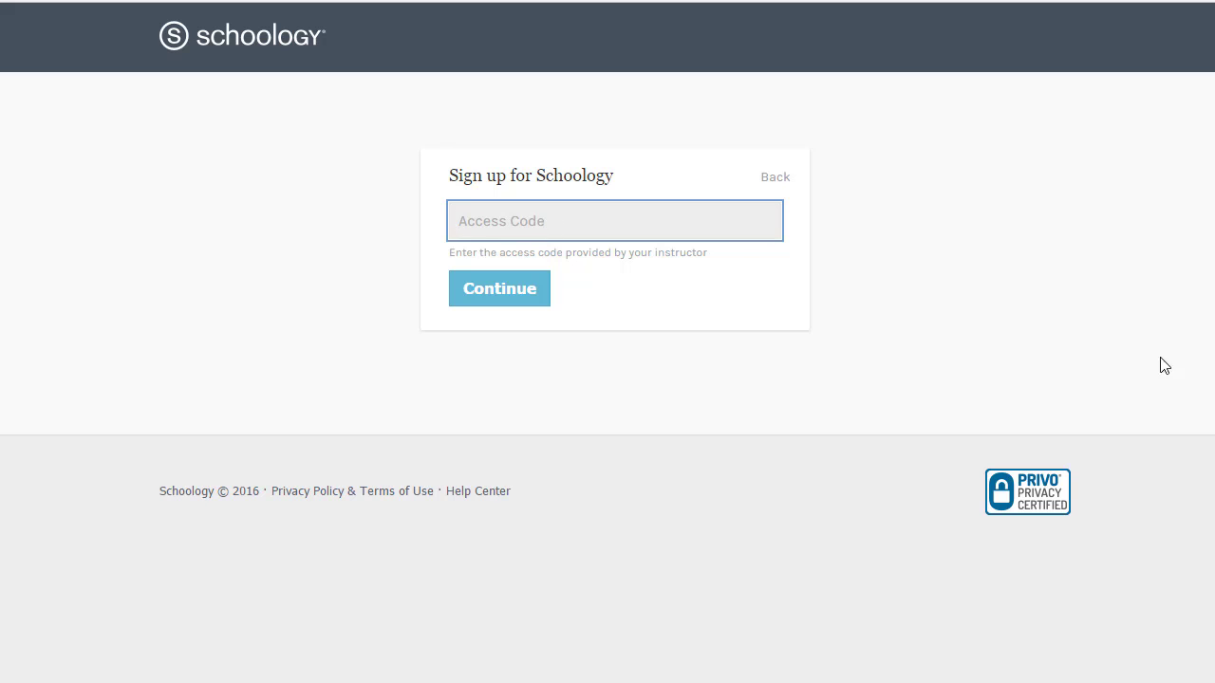
Step: Copy the course access code from the Notepad note into the sign-up form's access code field and continue
{"action": "left_click_drag", "start_coordinate": [1214, 359], "coordinate": [705, 398]}
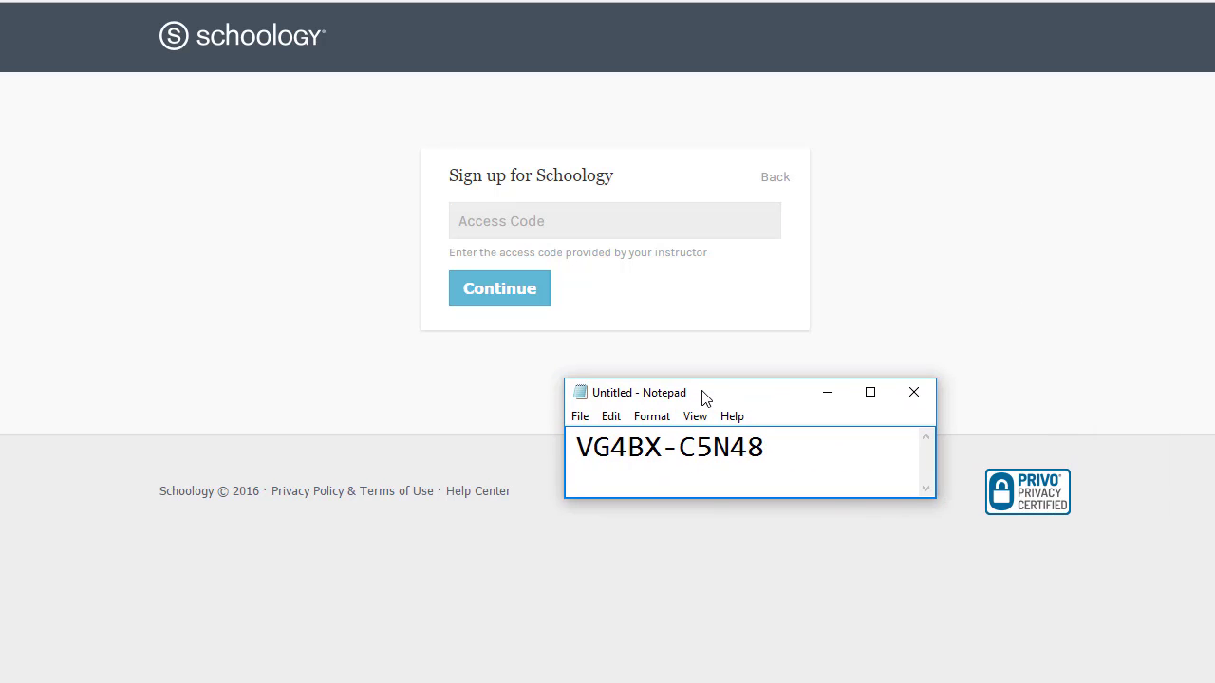
{"action": "left_click_drag", "start_coordinate": [771, 450], "coordinate": [576, 446]}
{"action": "key", "text": "ctrl+c"}
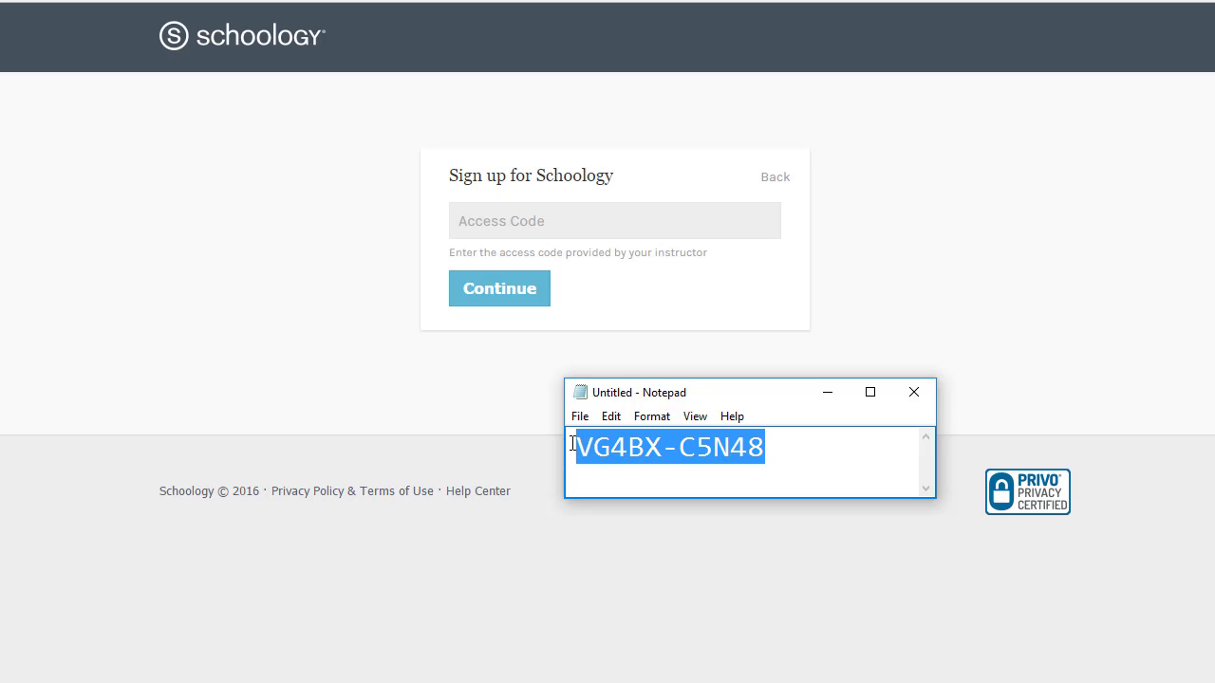
{"action": "left_click", "coordinate": [622, 221]}
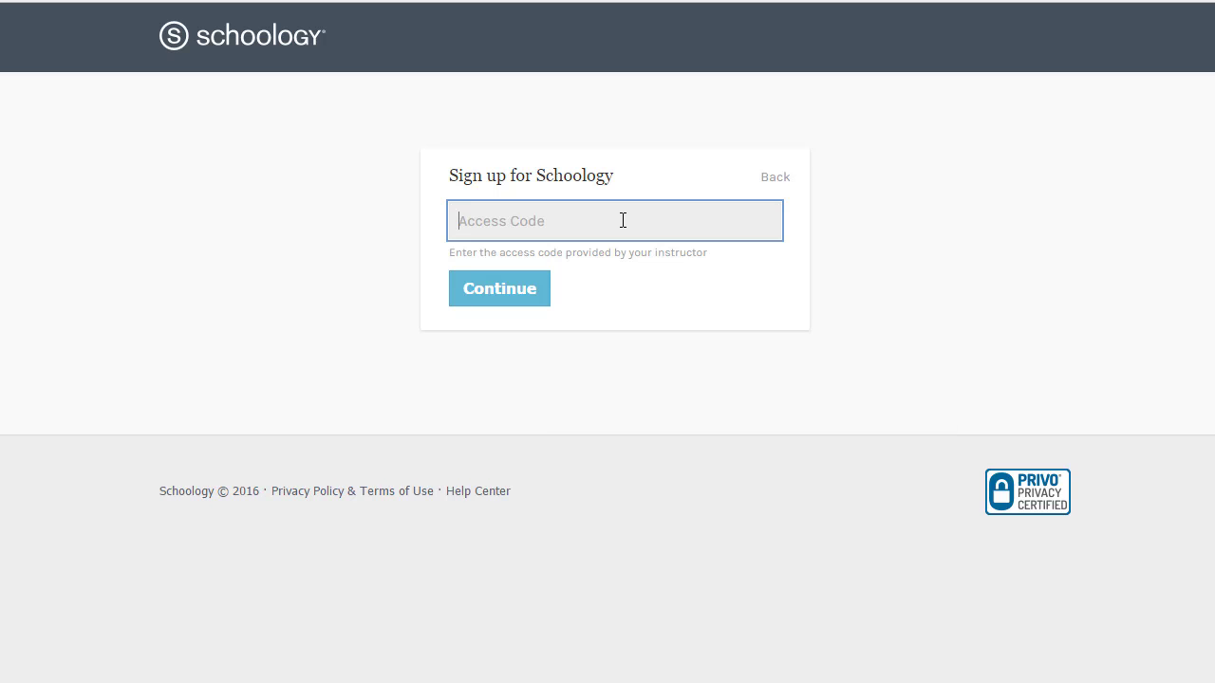
{"action": "key", "text": "ctrl+v"}
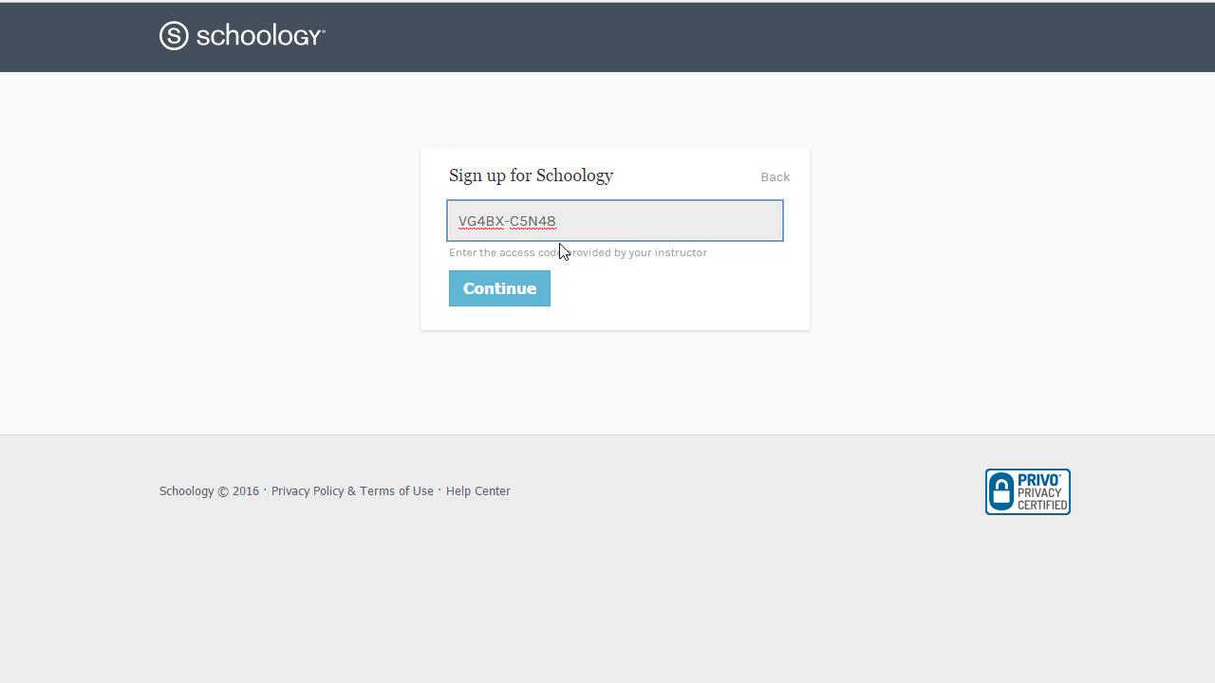
{"action": "left_click", "coordinate": [512, 297]}
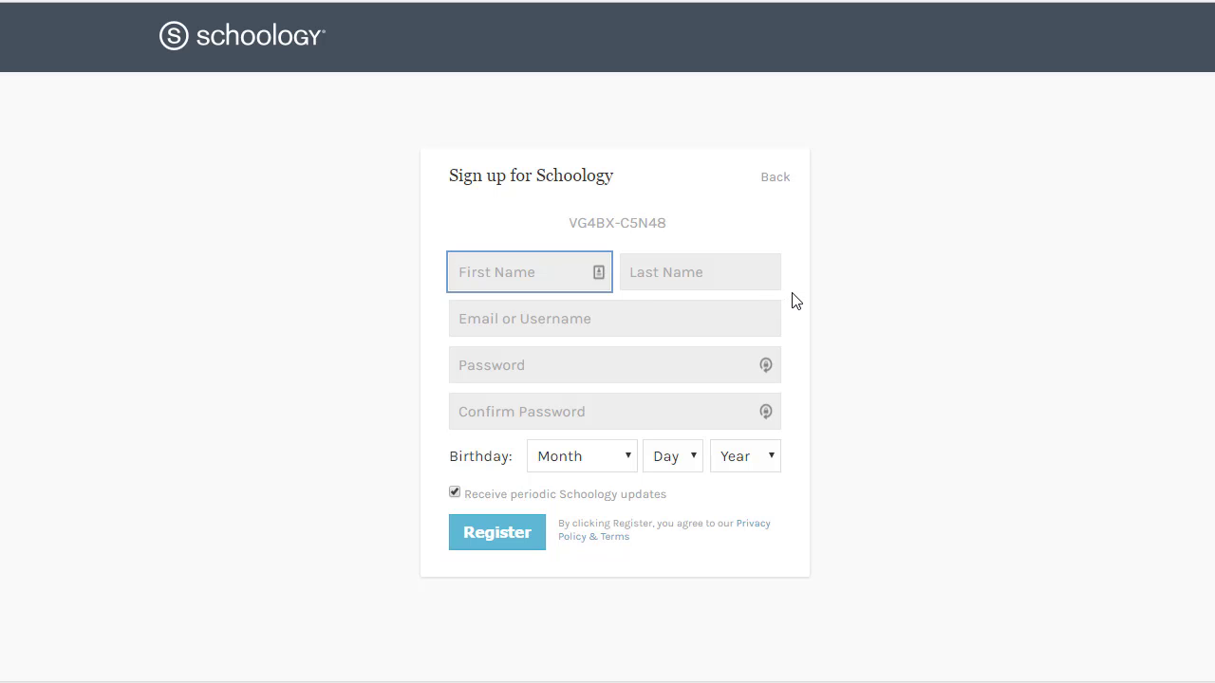
Step: Fill in the student's name, e-mail, password with confirmation and birthday, and register the account
{"action": "type", "text": "Jimmy"}
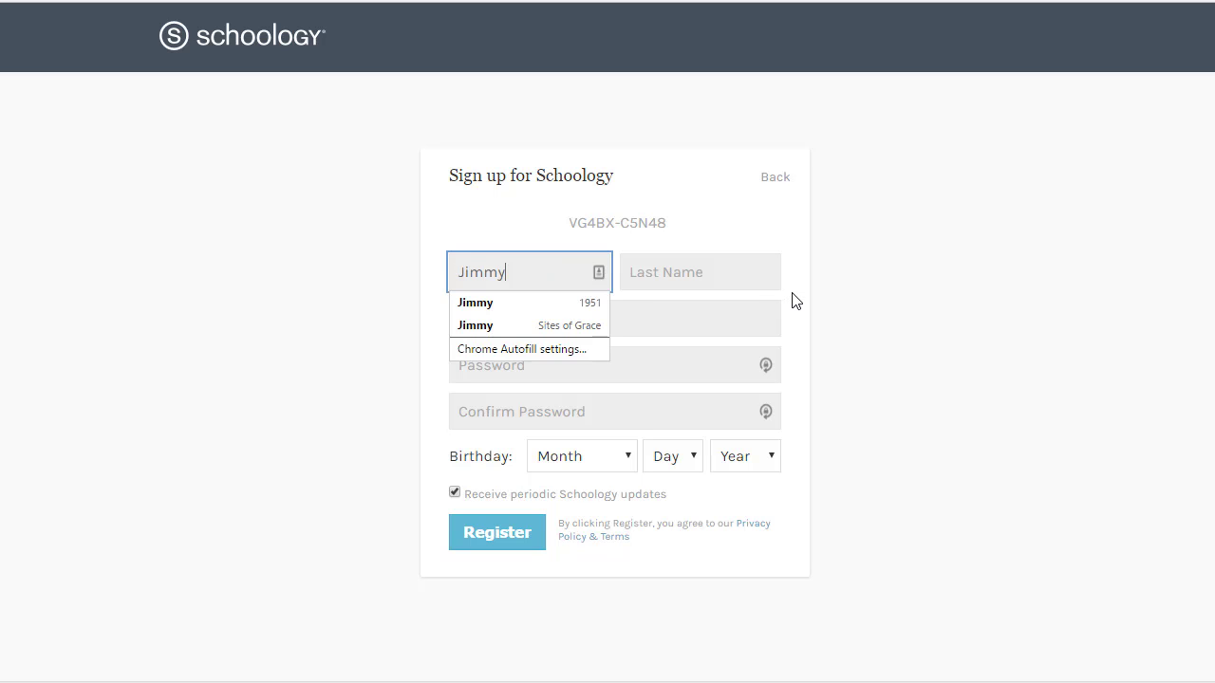
{"action": "key", "text": "Tab"}
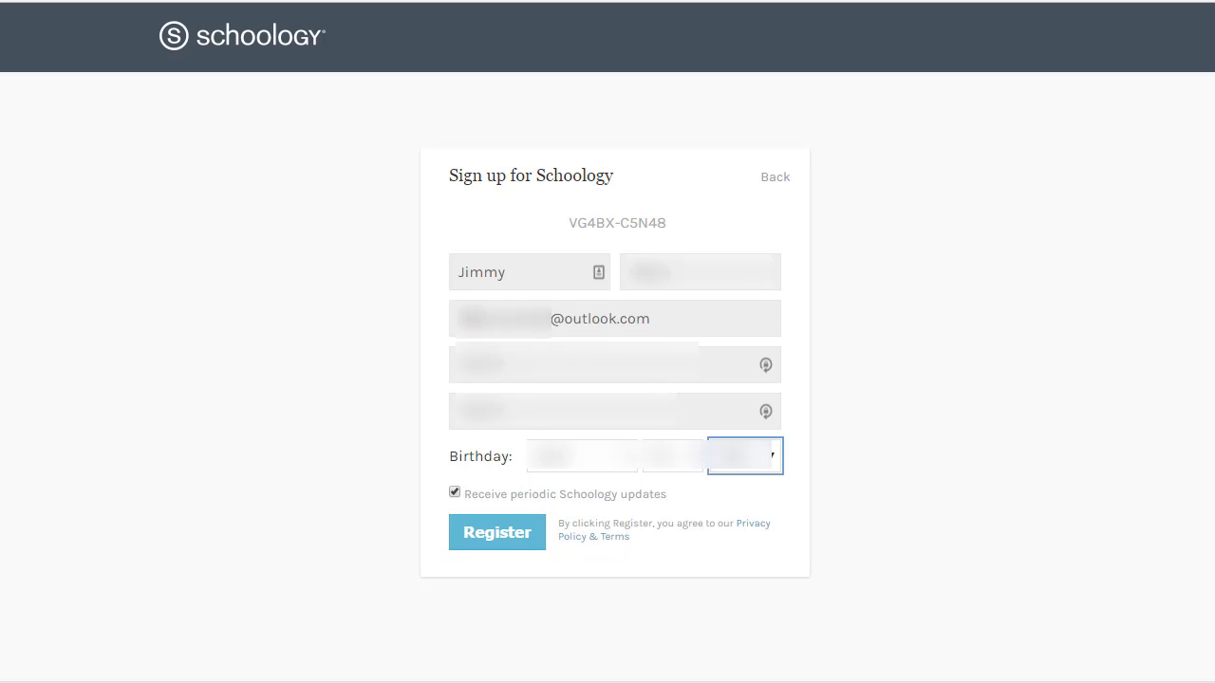
{"action": "left_click_drag", "start_coordinate": [656, 318], "coordinate": [562, 320]}
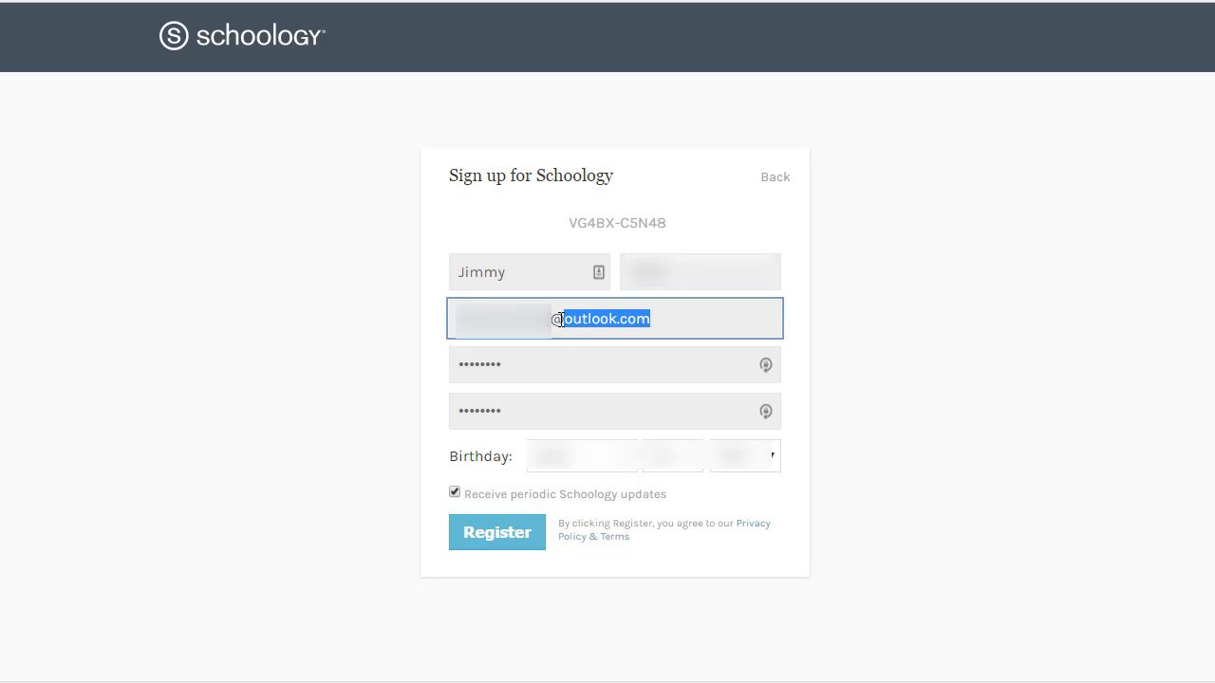
{"action": "left_click", "coordinate": [677, 322]}
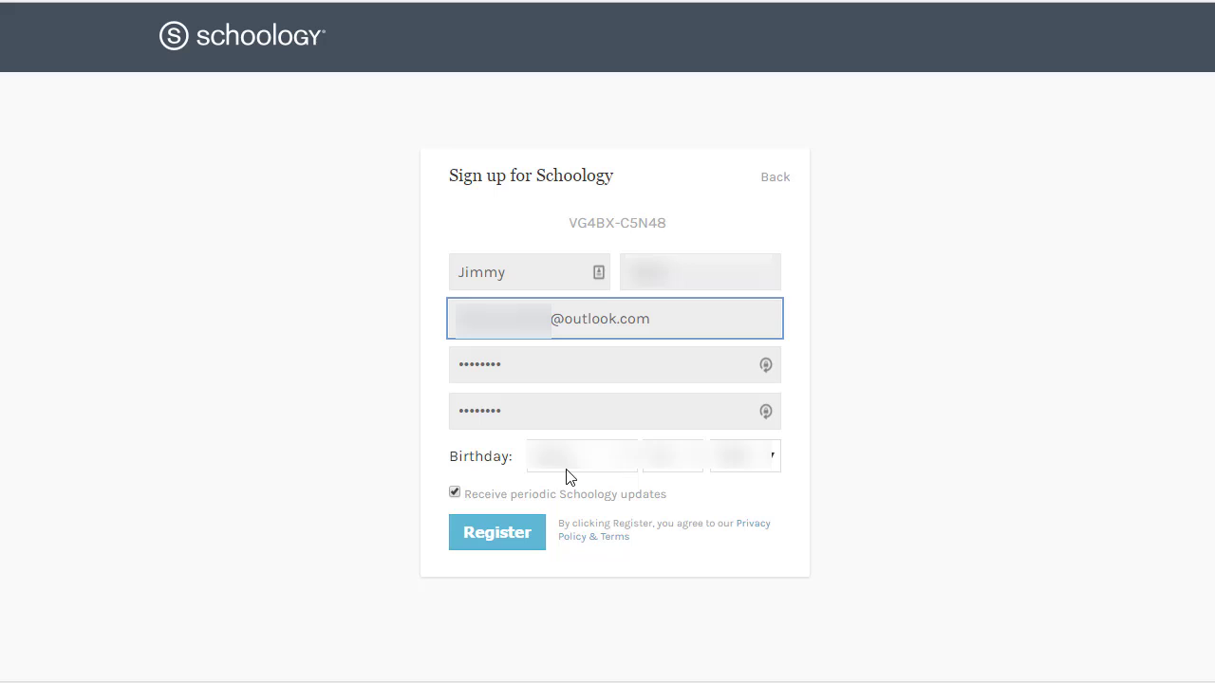
{"action": "left_click", "coordinate": [508, 539]}
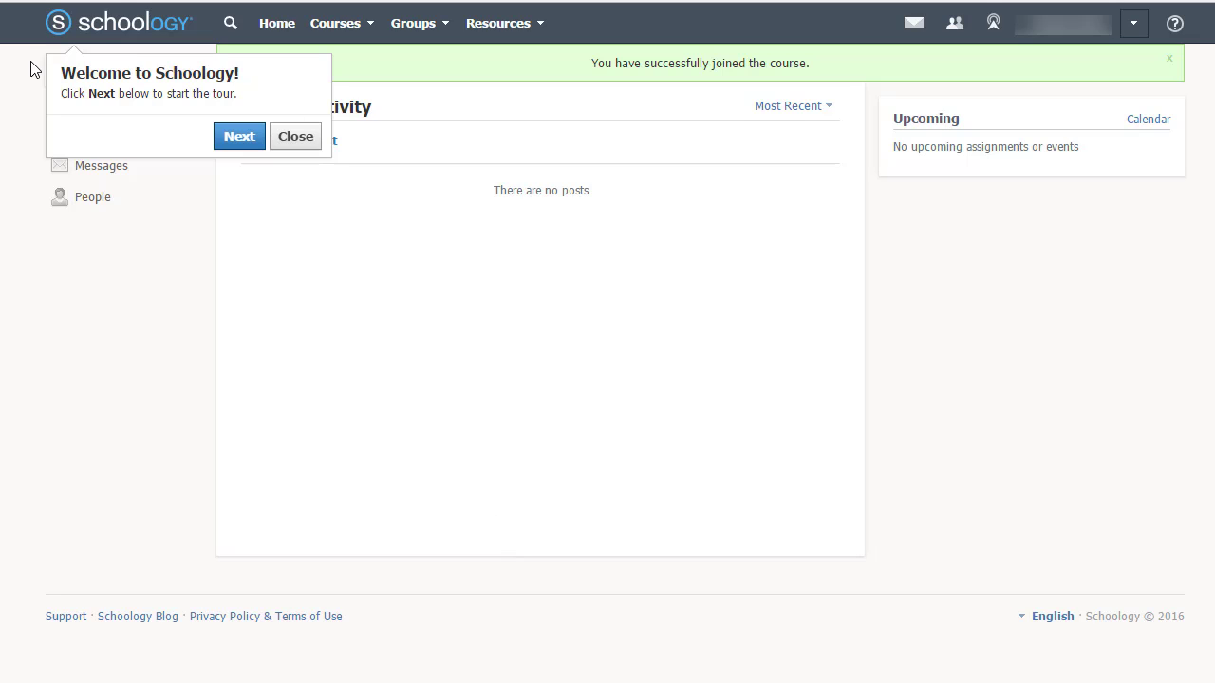
Step: Go through the welcome tour from the courses introduction to Grades / Attendance, and close it
{"action": "left_click", "coordinate": [239, 138]}
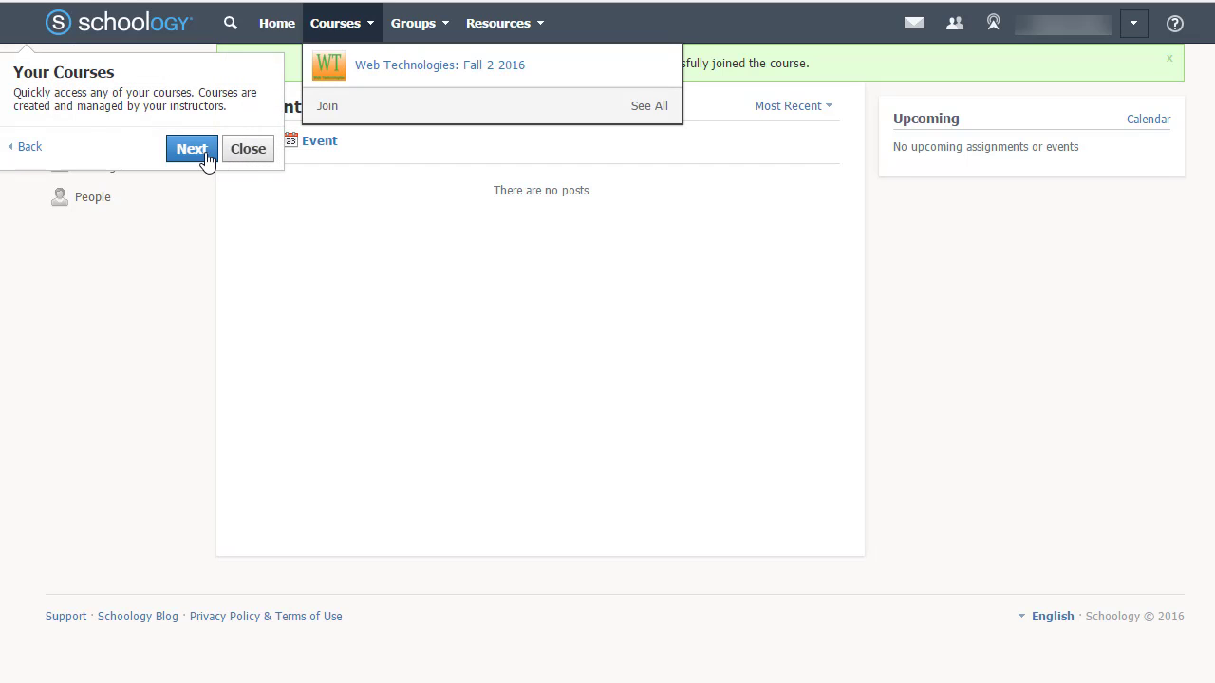
{"action": "left_click", "coordinate": [203, 158]}
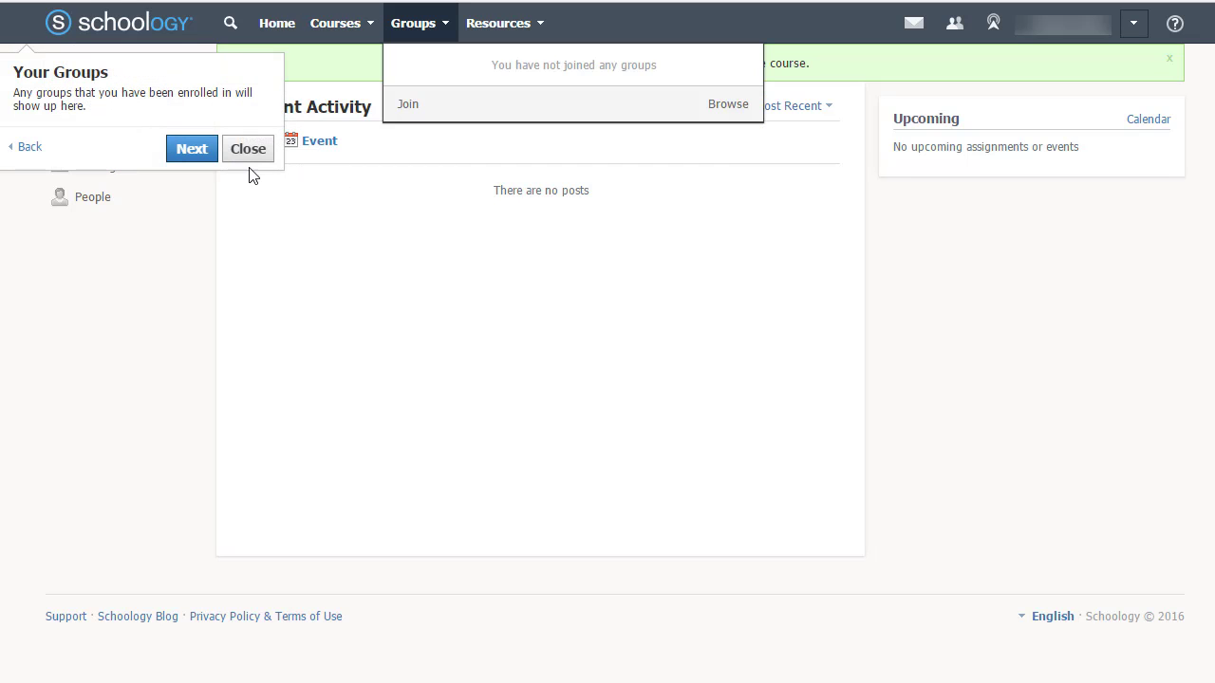
{"action": "left_click", "coordinate": [204, 157]}
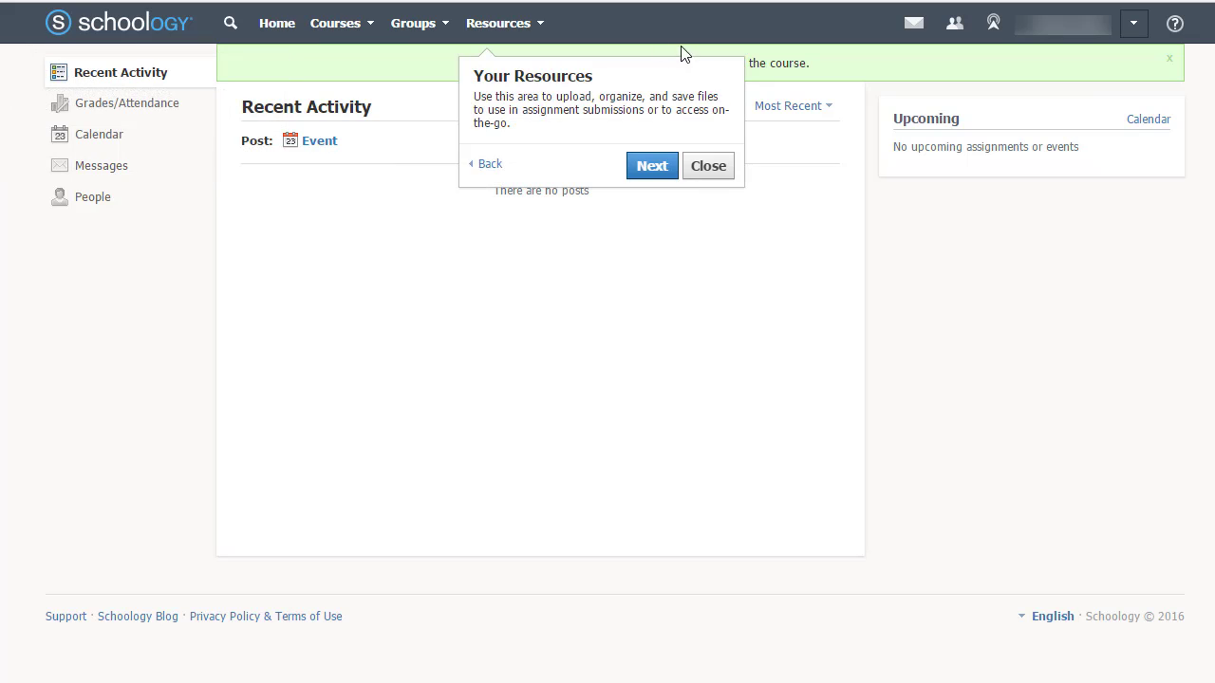
{"action": "left_click", "coordinate": [652, 169]}
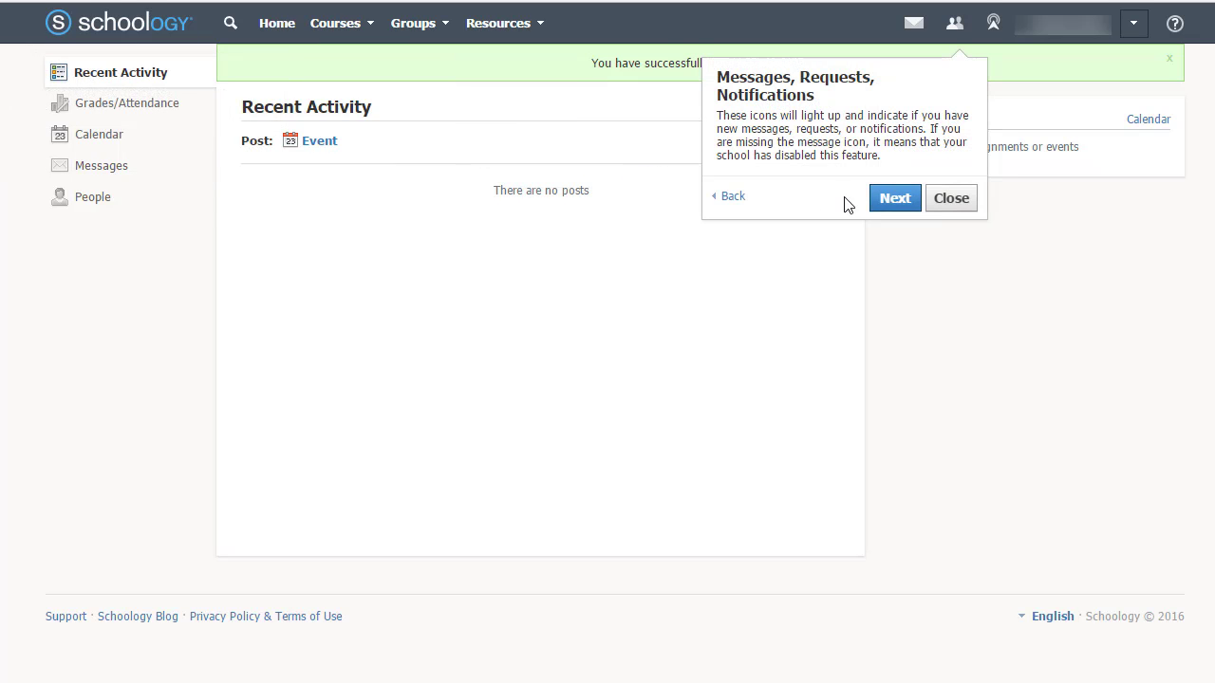
{"action": "left_click", "coordinate": [894, 200]}
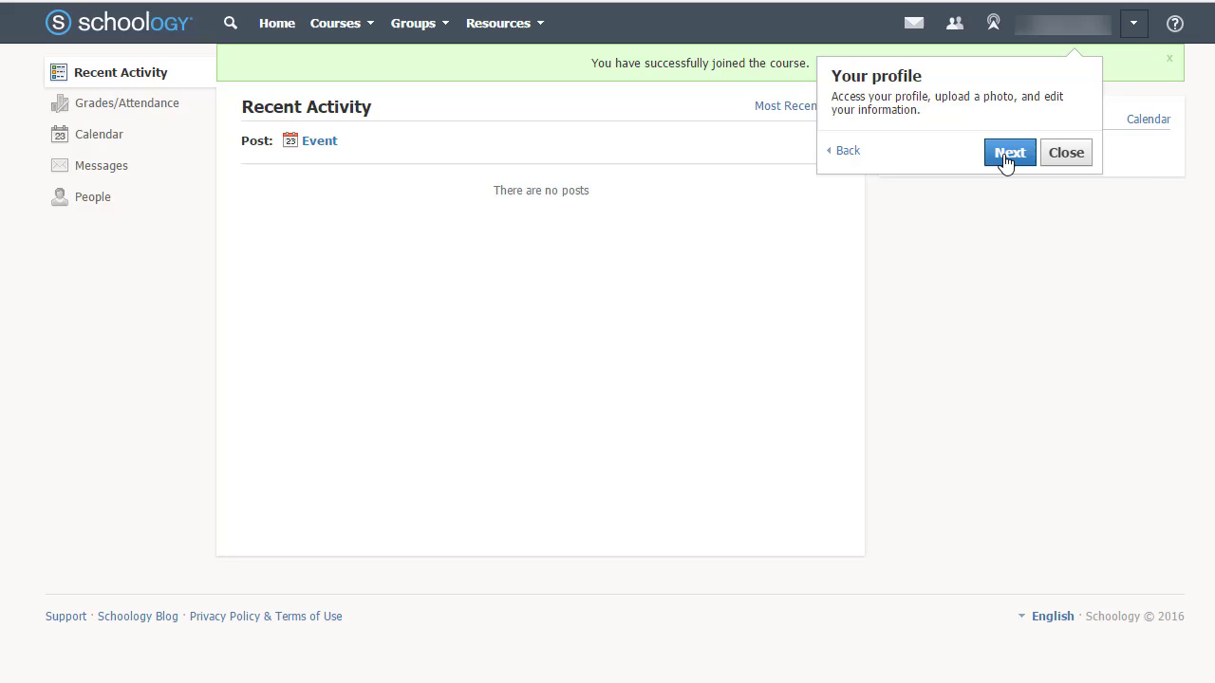
{"action": "left_click", "coordinate": [1006, 161]}
{"action": "left_click", "coordinate": [844, 245]}
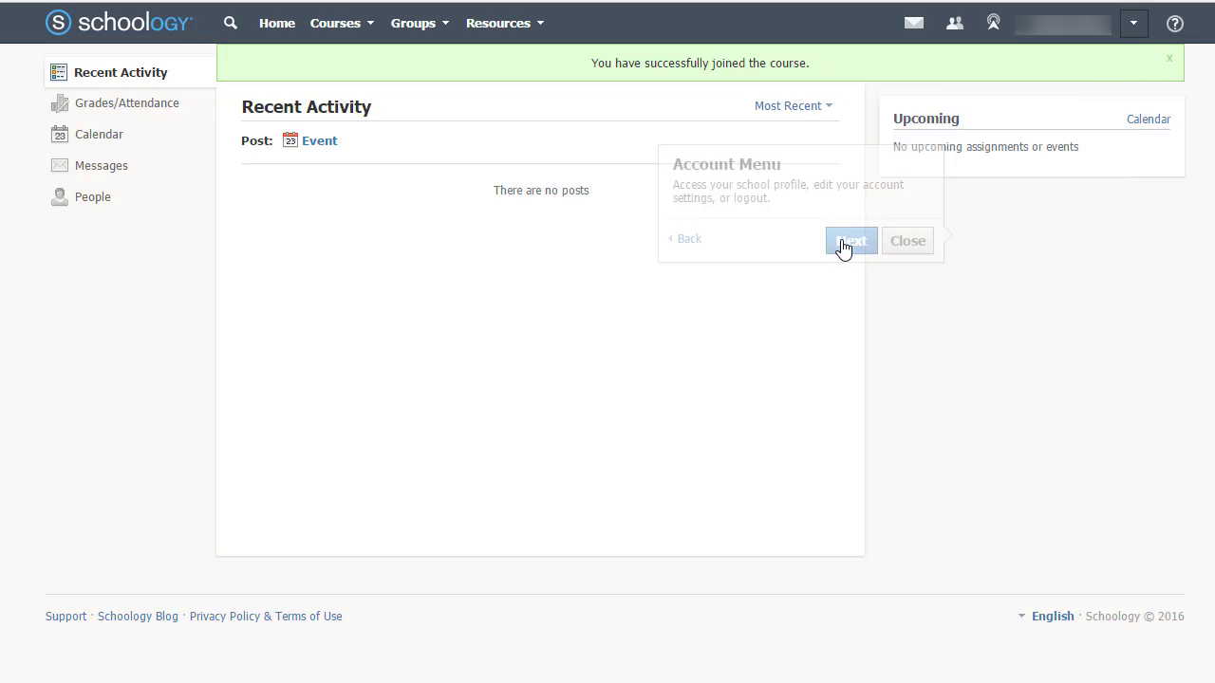
{"action": "left_click", "coordinate": [761, 213]}
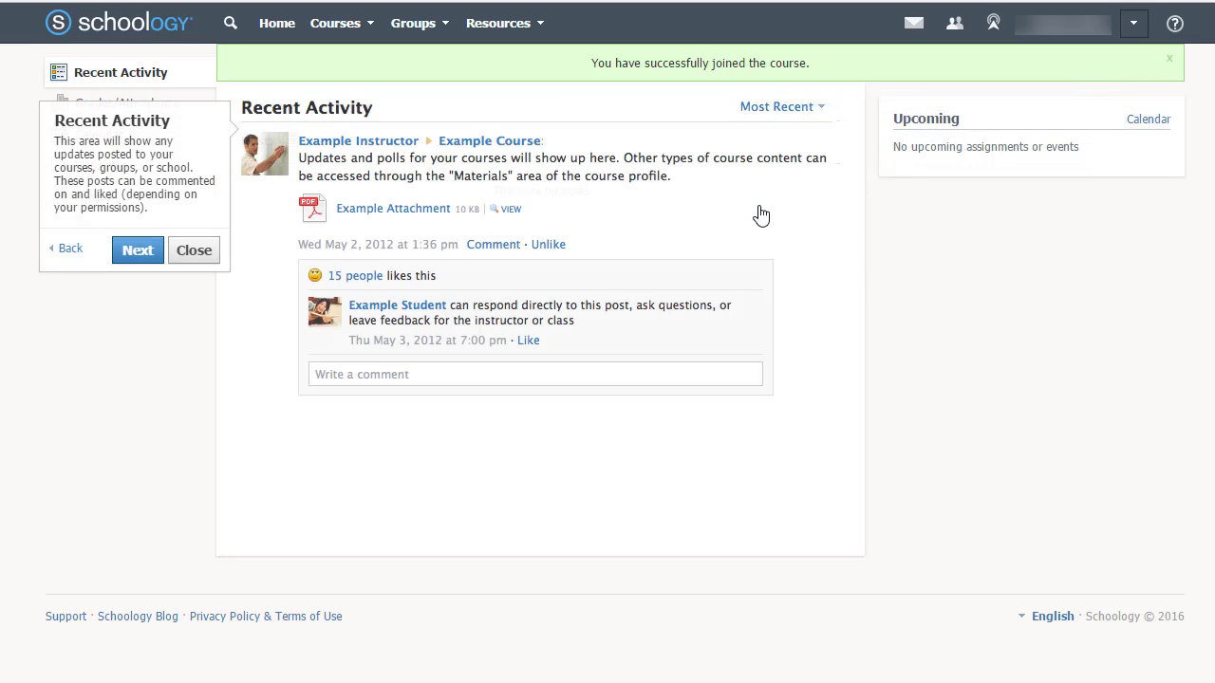
{"action": "left_click", "coordinate": [142, 253]}
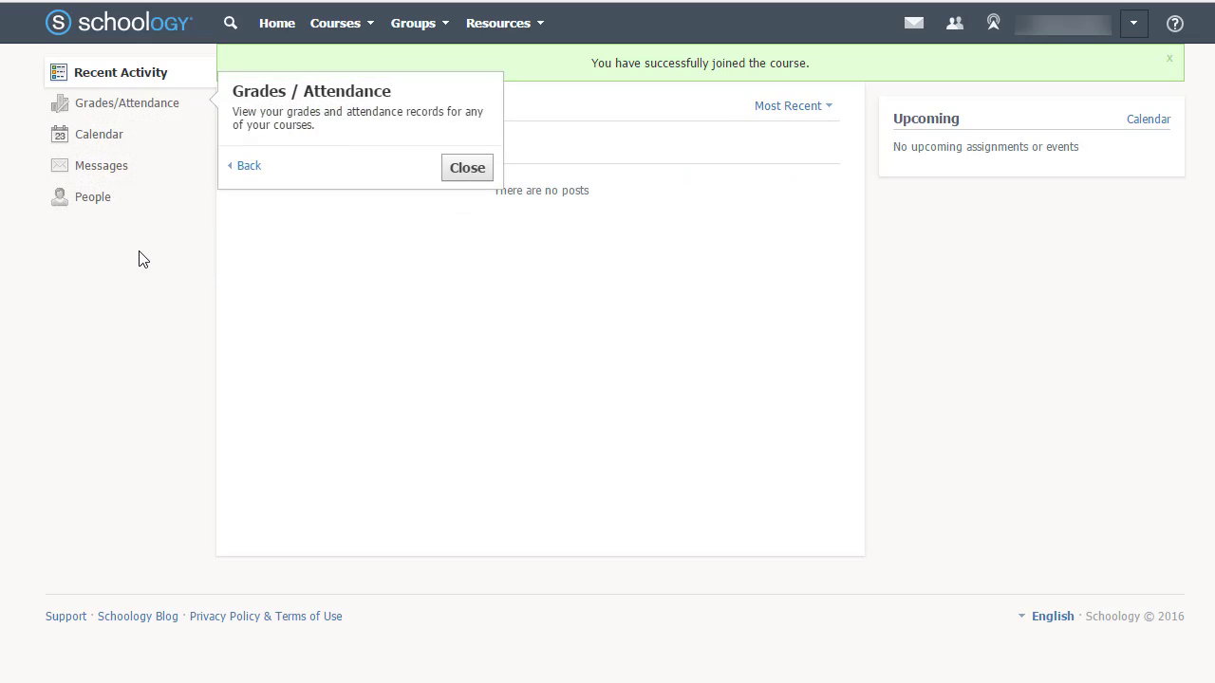
{"action": "left_click", "coordinate": [467, 168]}
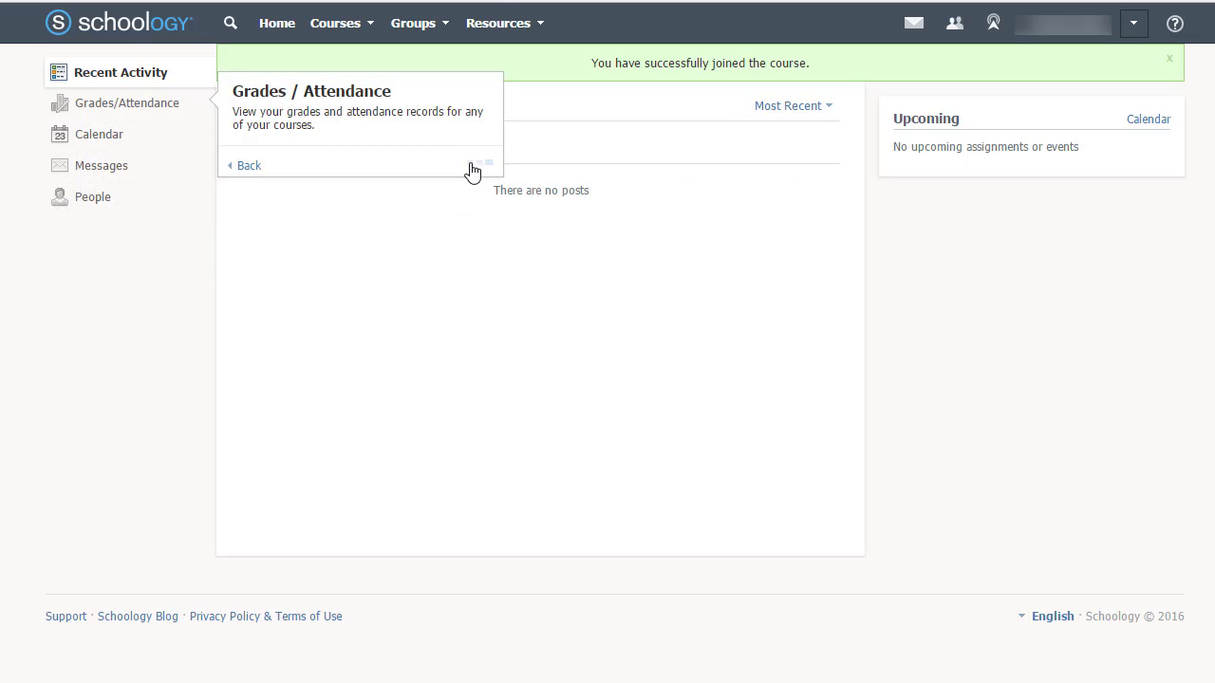
Step: Open the Web Technologies: Fall-2-2016 course and its Unit 9 folder
{"action": "left_click", "coordinate": [368, 29]}
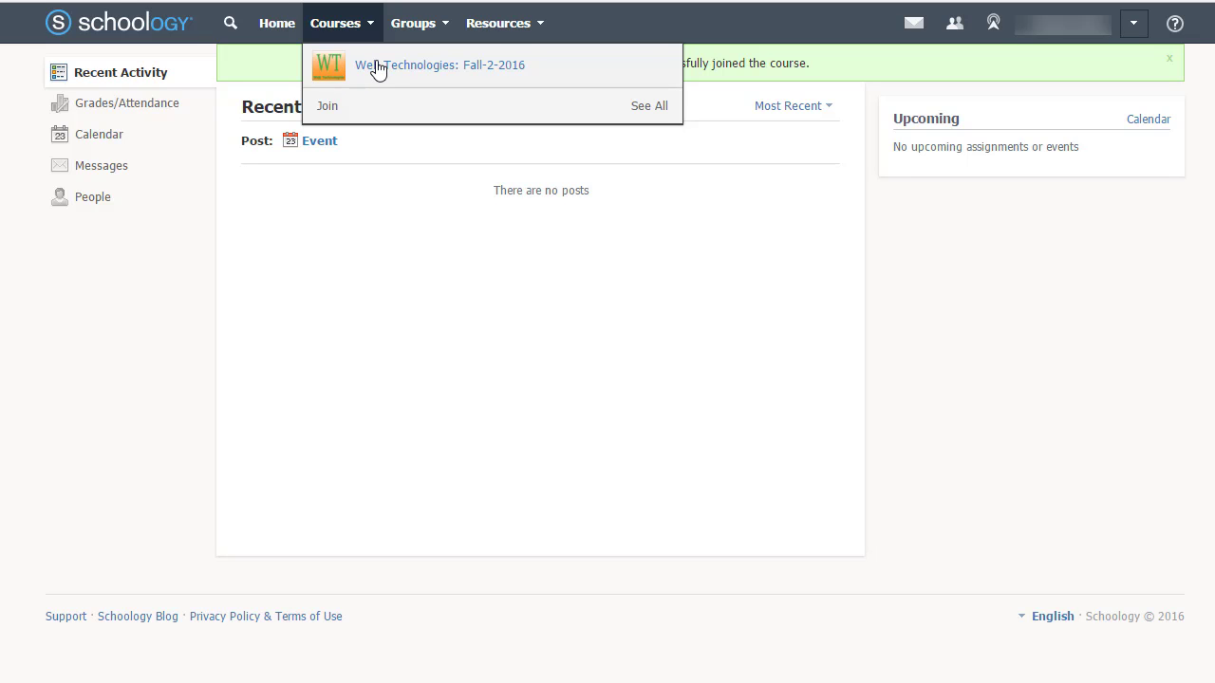
{"action": "left_click", "coordinate": [376, 65]}
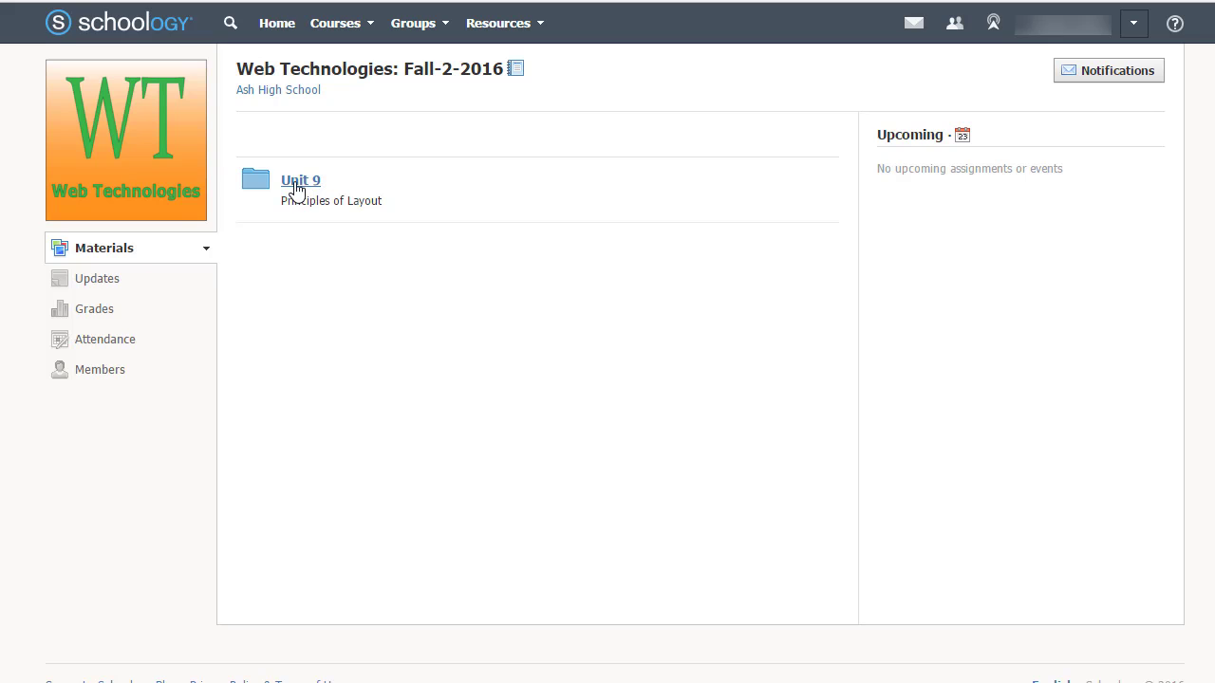
{"action": "left_click", "coordinate": [297, 182]}
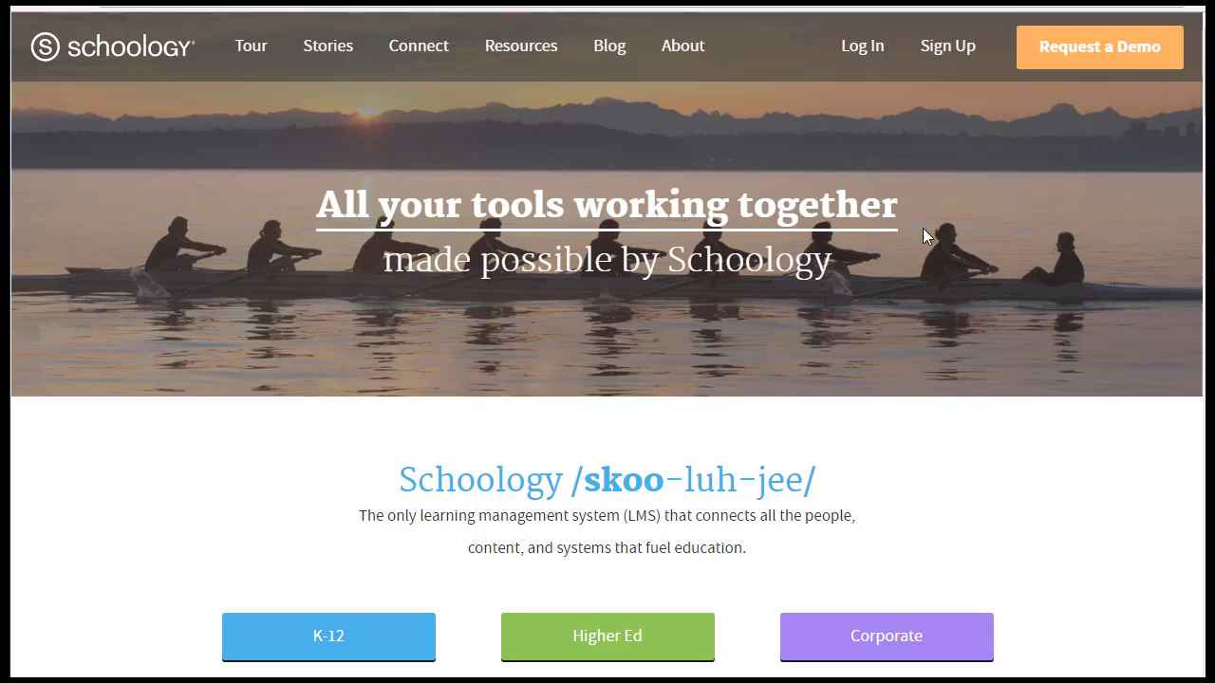
Step: Log in to the existing Schoology account with the account e-mail and password
{"action": "left_click", "coordinate": [860, 55]}
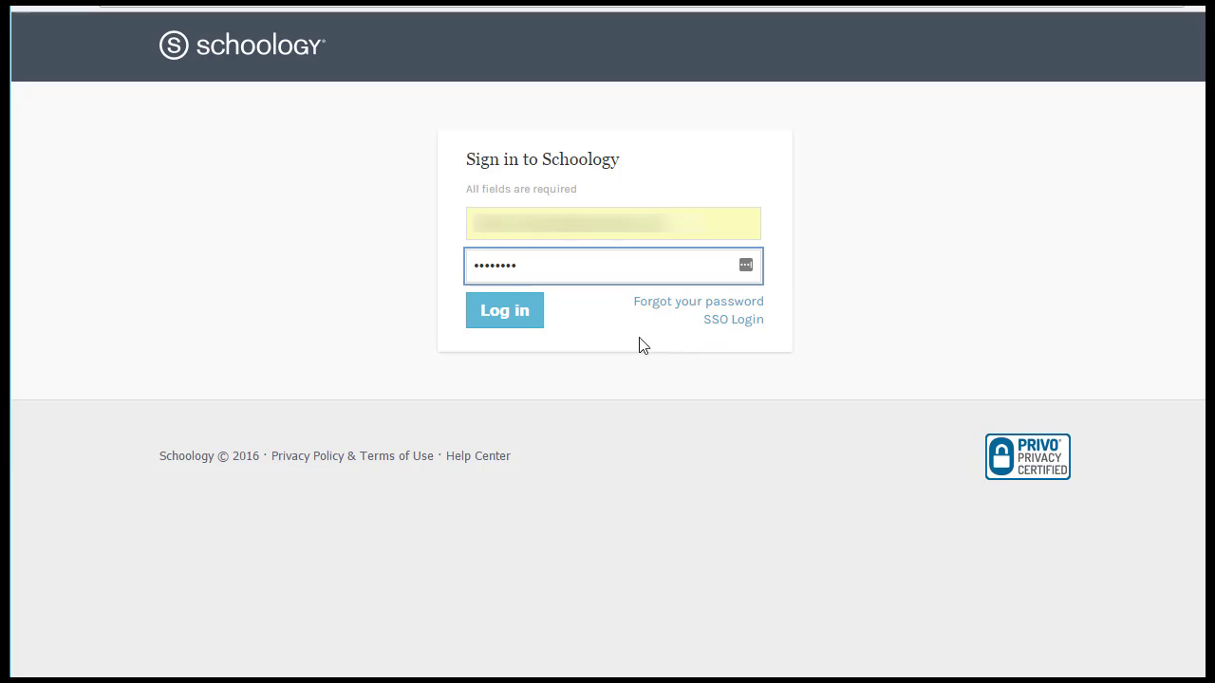
{"action": "left_click", "coordinate": [507, 319]}
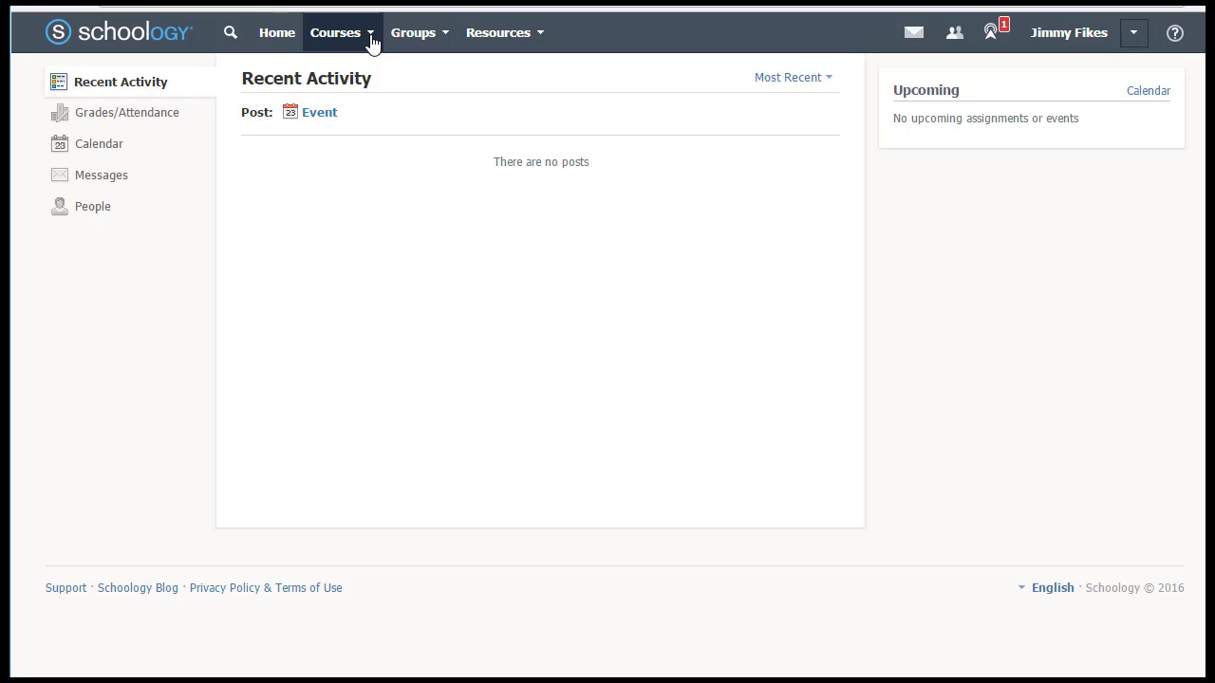
Step: Join the additional course Example: Section 1 by entering its access code
{"action": "left_click", "coordinate": [370, 38]}
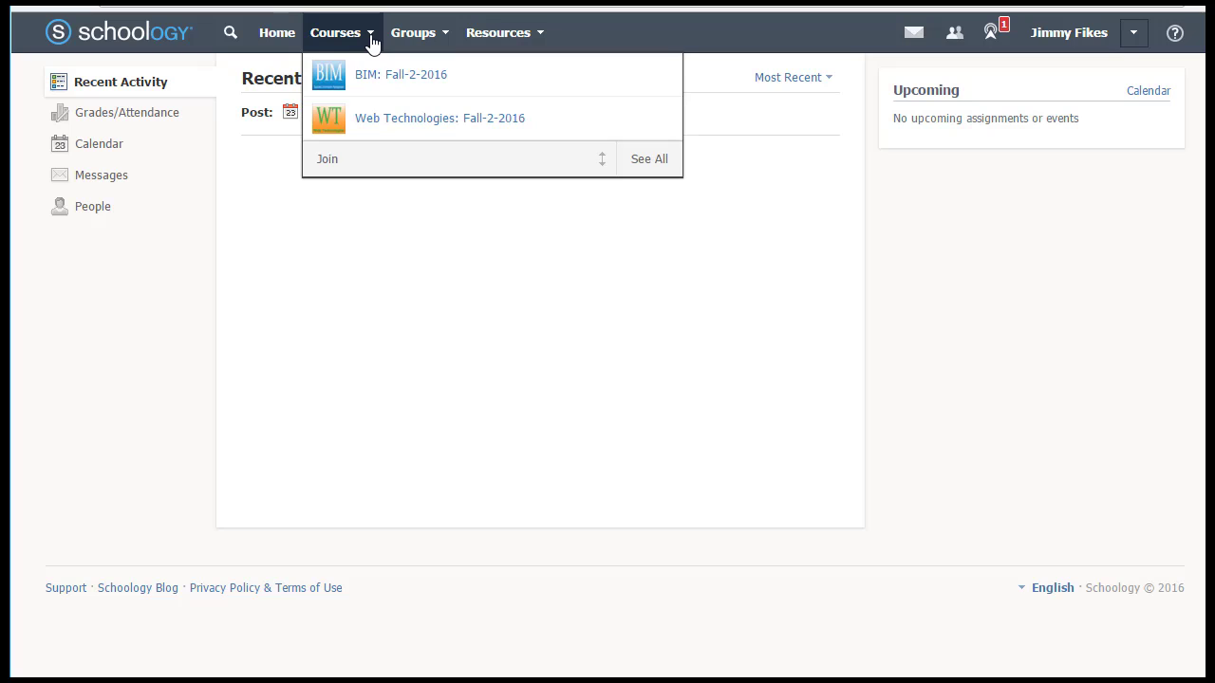
{"action": "left_click", "coordinate": [326, 160]}
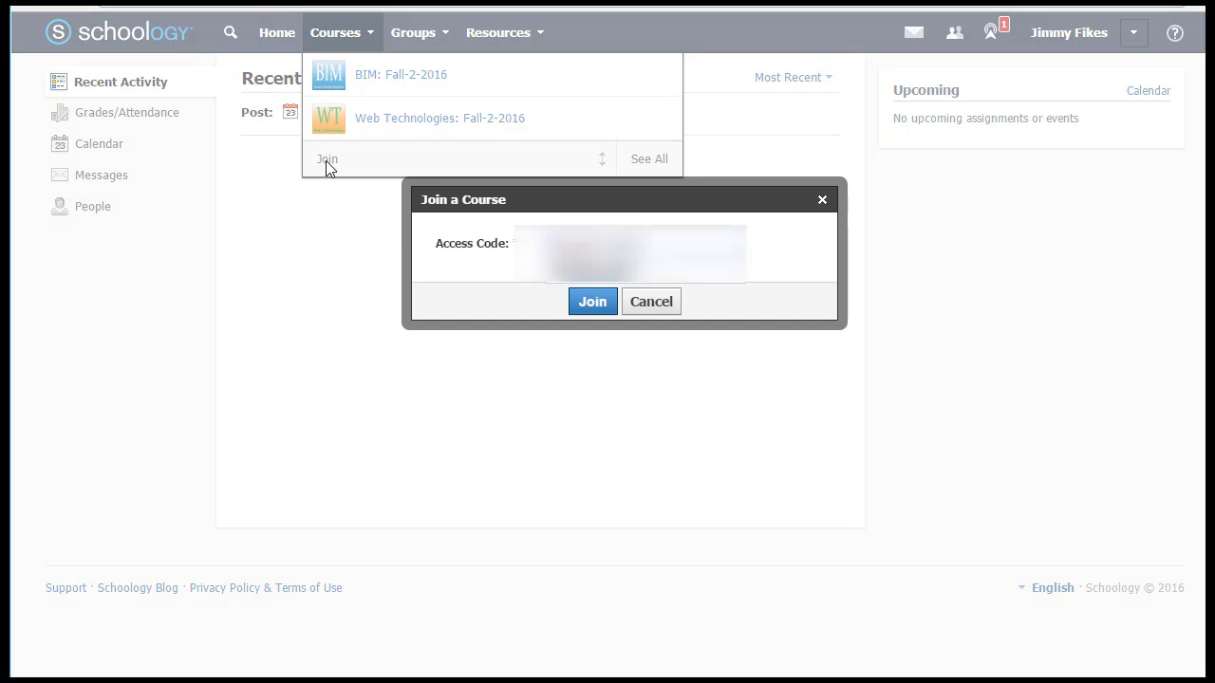
{"action": "left_click", "coordinate": [585, 306]}
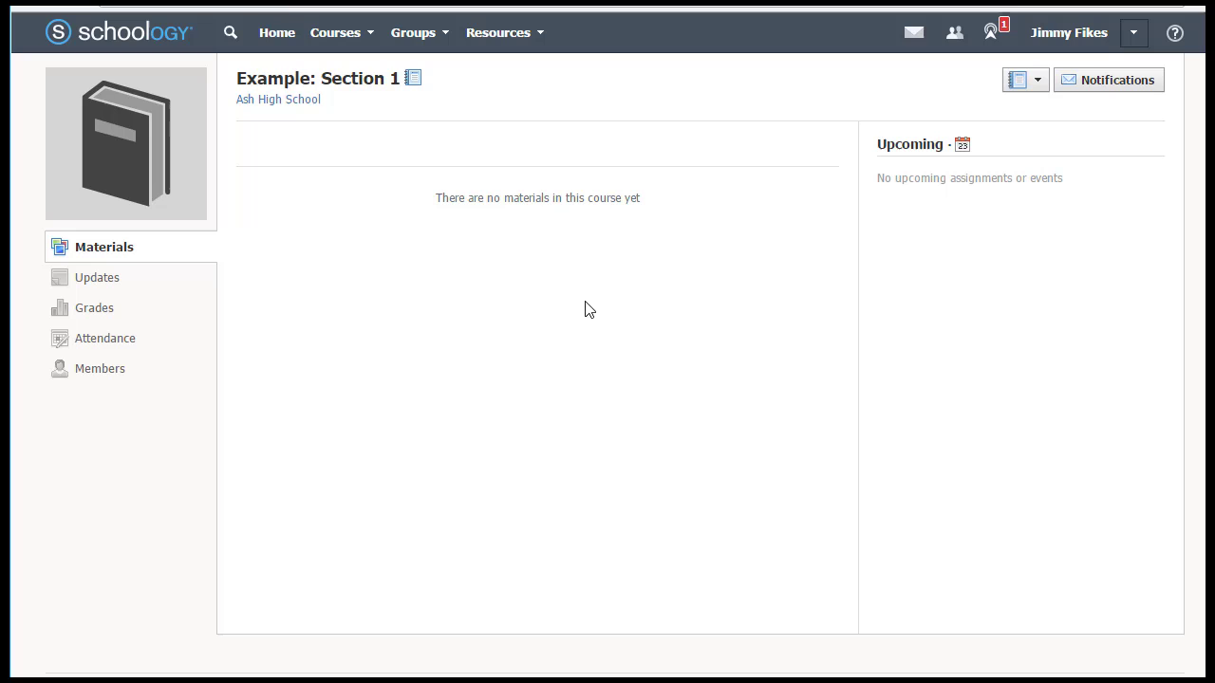
Step: Switch to the BIM: Fall-2-2016 course and on to the Web Technologies: Fall-2-2016 course
{"action": "left_click", "coordinate": [364, 36]}
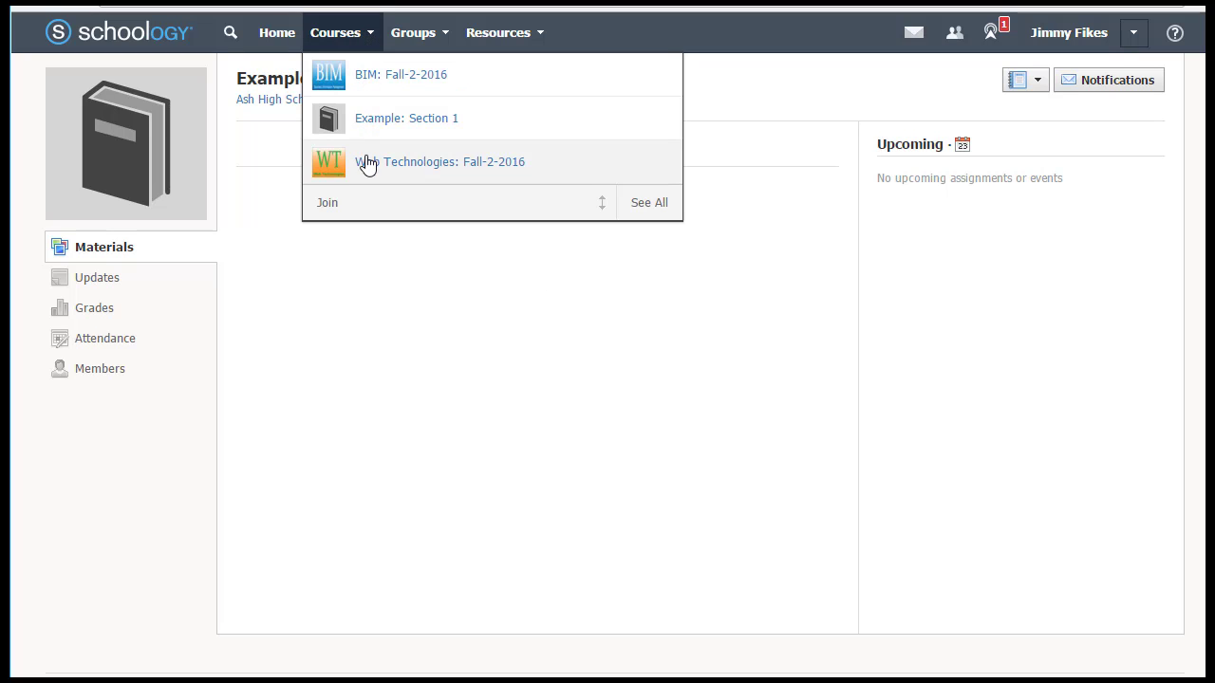
{"action": "left_click", "coordinate": [364, 80]}
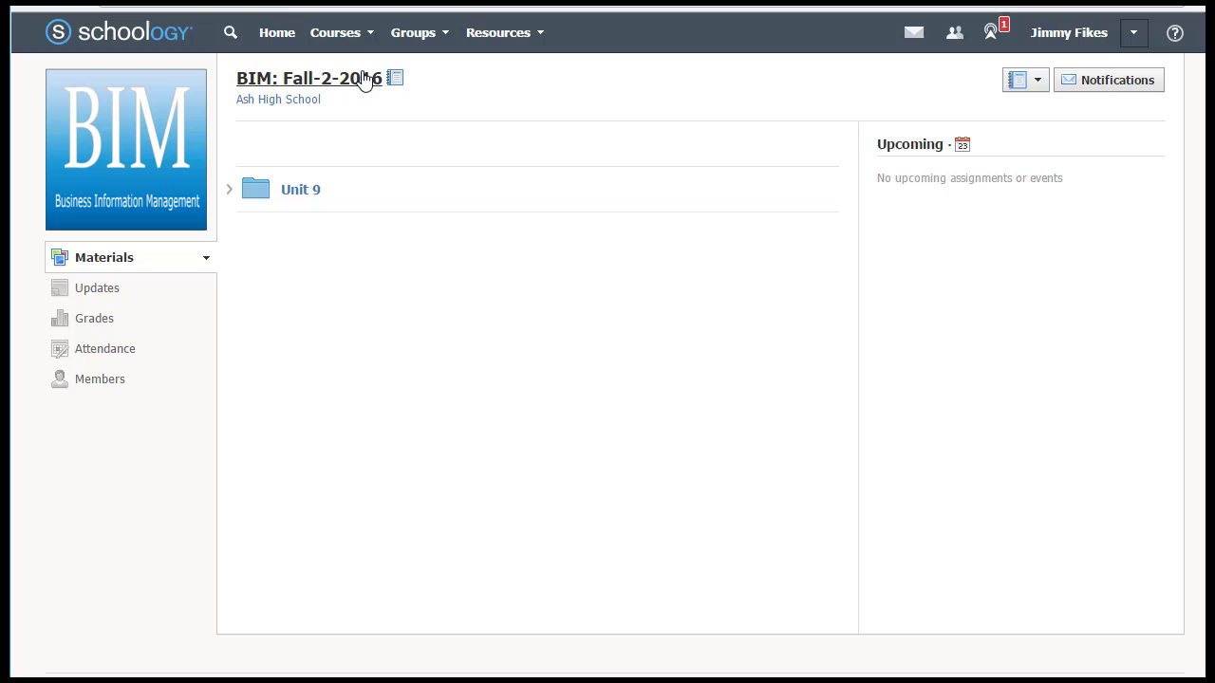
{"action": "left_click", "coordinate": [362, 42]}
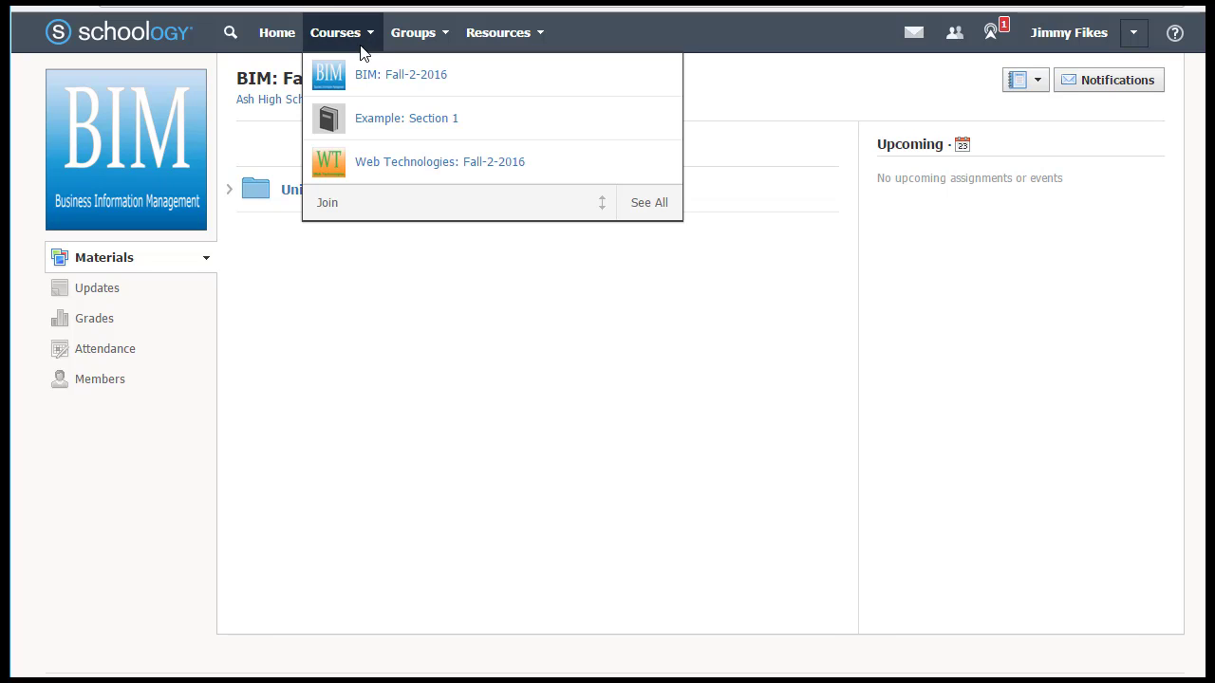
{"action": "left_click", "coordinate": [372, 166]}
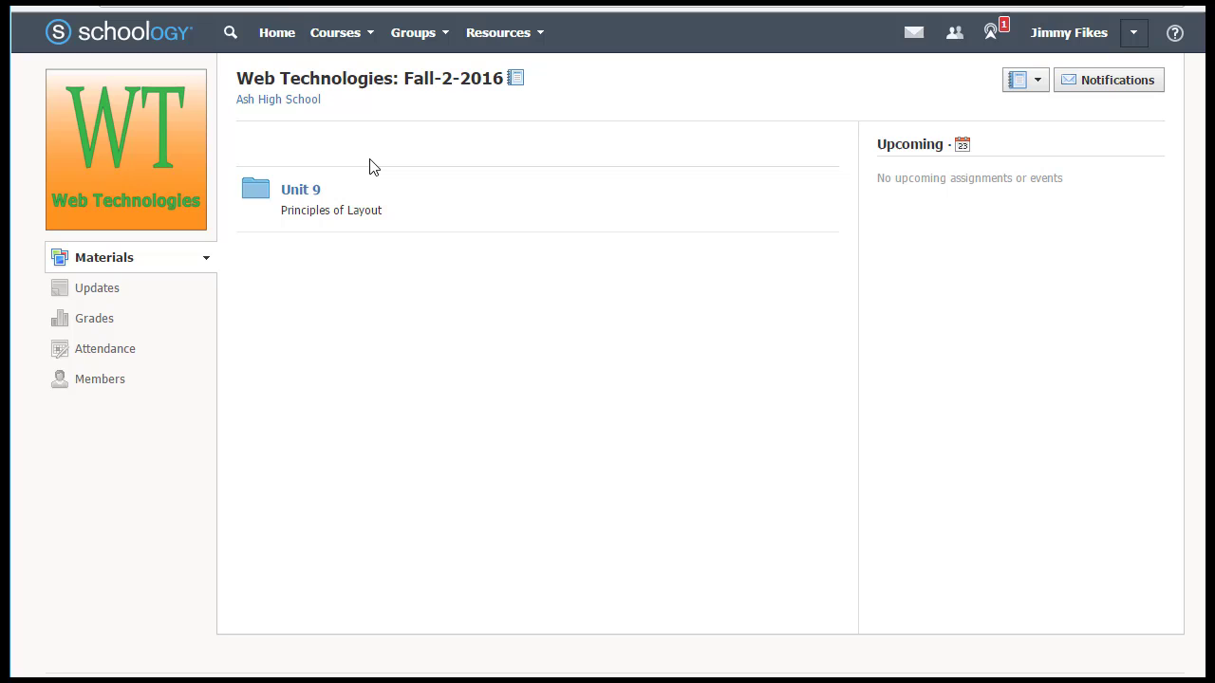